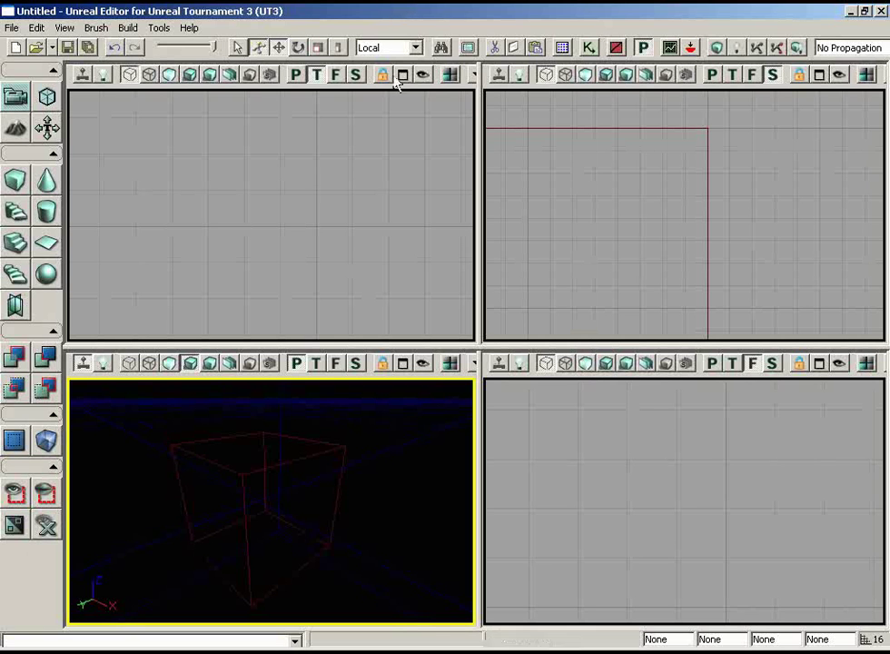
Create a new Subtractive level and decline saving changes to the untitled map
click(16, 29)
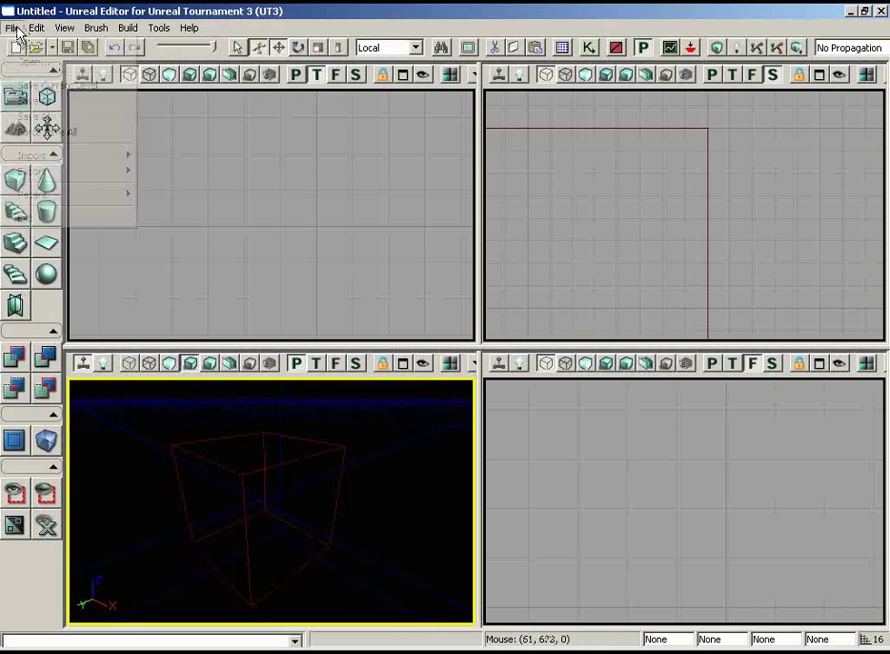
click(20, 44)
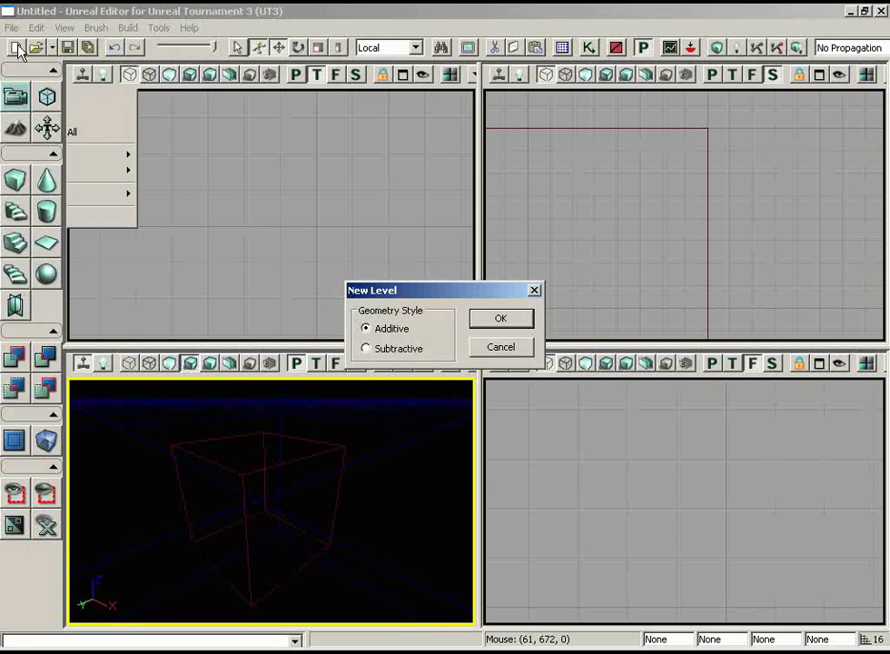
click(365, 348)
click(522, 318)
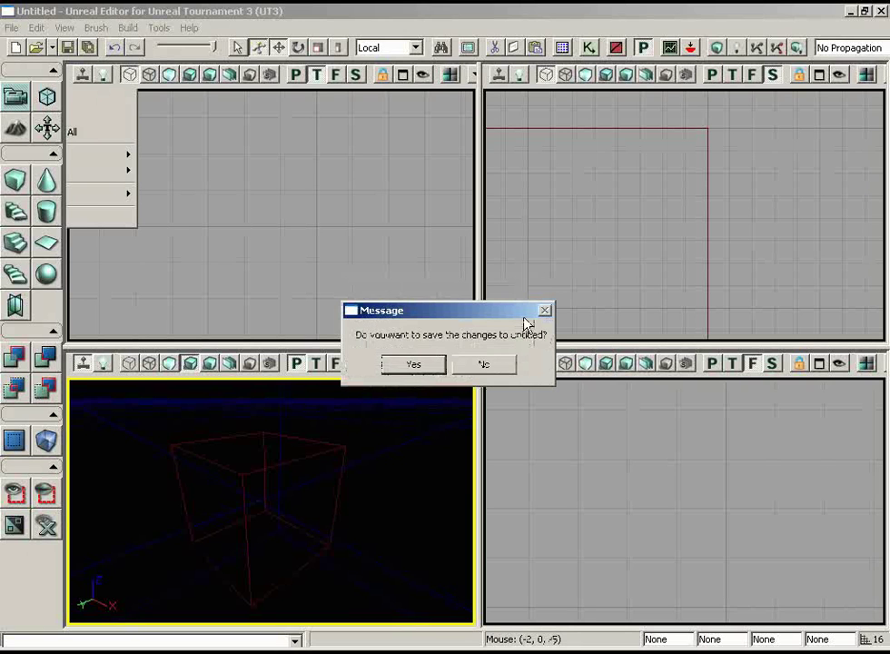
click(486, 368)
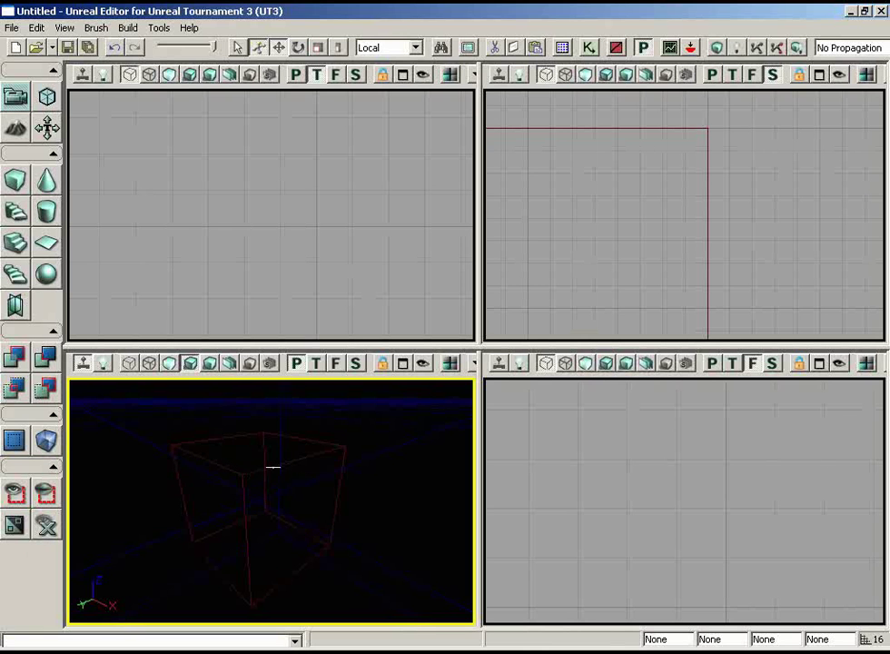
Orbit and pan the perspective camera around the wireframe cube brush
drag(258, 471, 130, 481)
mouse_move(308, 507)
mouse_down()
mouse_move(290, 486)
mouse_move(291, 379)
mouse_move(292, 524)
mouse_move(285, 515)
mouse_move(209, 508)
mouse_move(421, 508)
mouse_move(128, 502)
mouse_move(407, 501)
mouse_move(269, 489)
mouse_move(291, 503)
mouse_up()
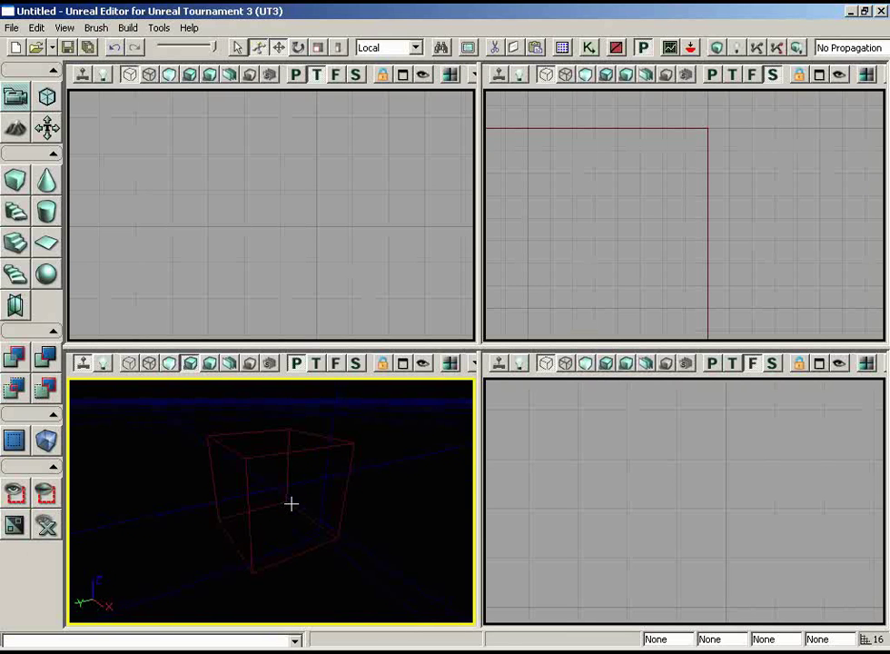
right_drag(290, 503, 220, 506)
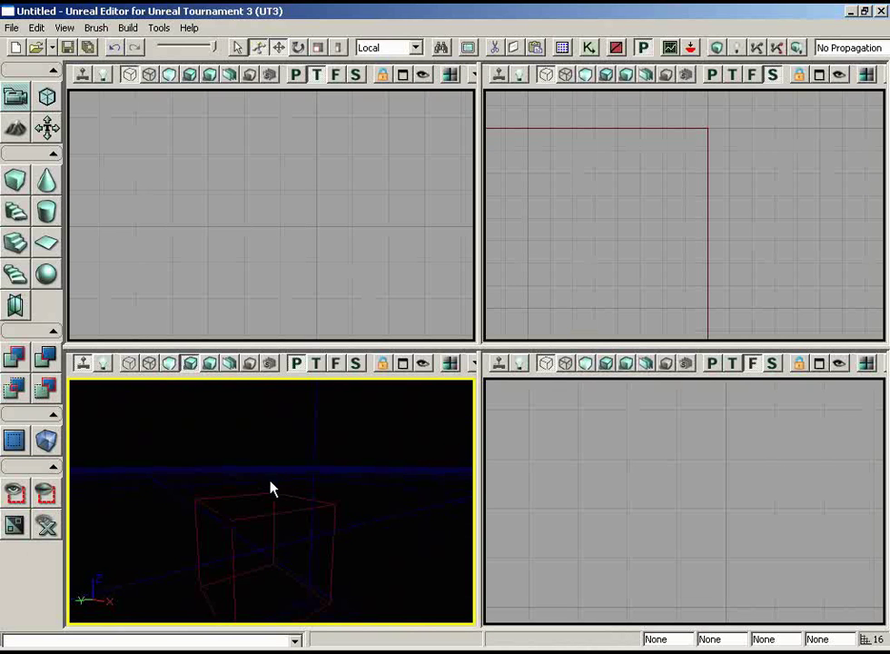
mouse_move(275, 529)
mouse_down()
mouse_move(274, 632)
mouse_move(258, 488)
mouse_move(260, 574)
mouse_move(258, 478)
mouse_move(257, 572)
mouse_move(137, 572)
mouse_move(381, 564)
mouse_move(147, 562)
mouse_move(252, 559)
mouse_move(275, 528)
mouse_up()
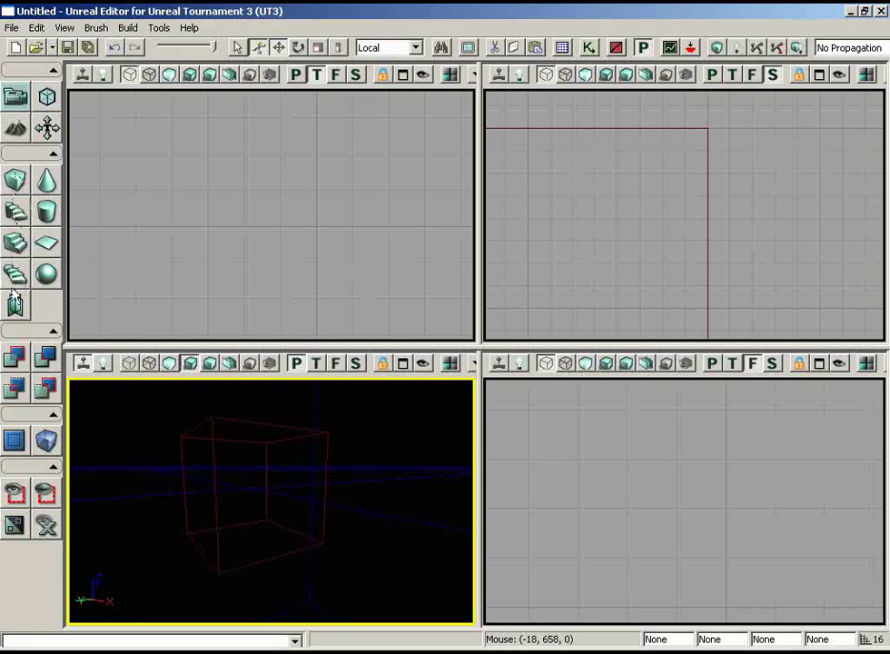
Set the cube brush to X 512, Y 512, Z 256 and build it
right_click(16, 187)
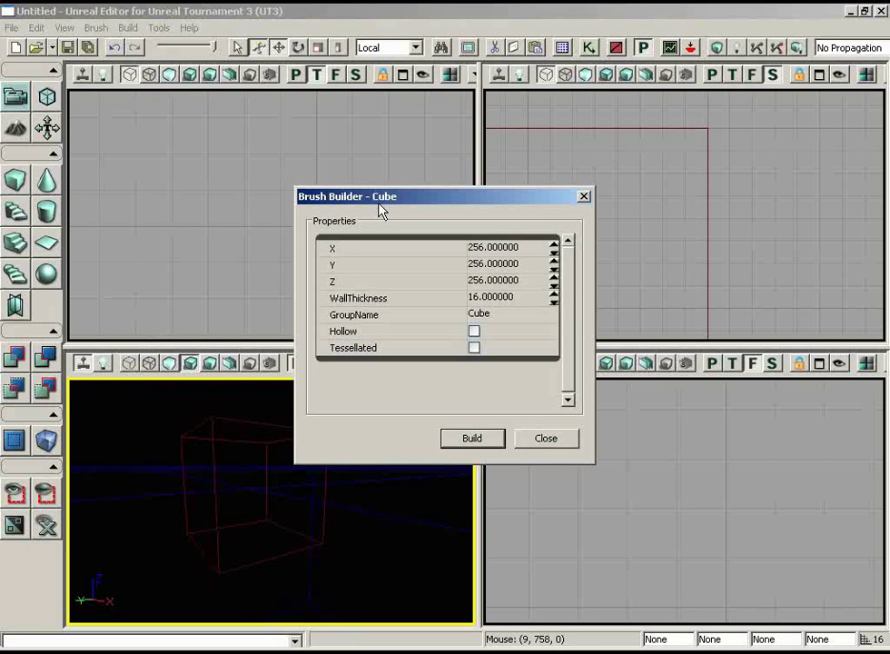
click(496, 252)
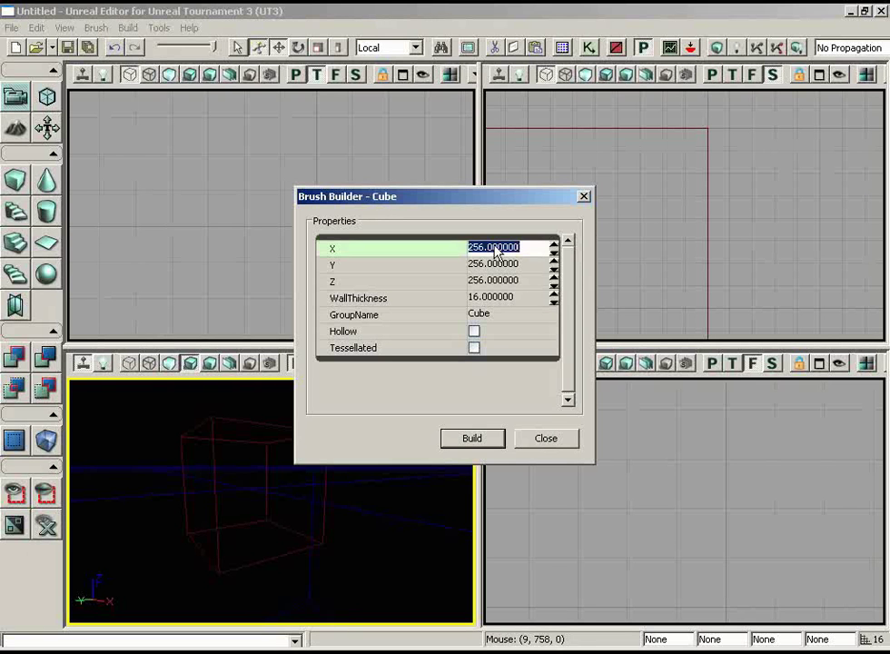
text(512)
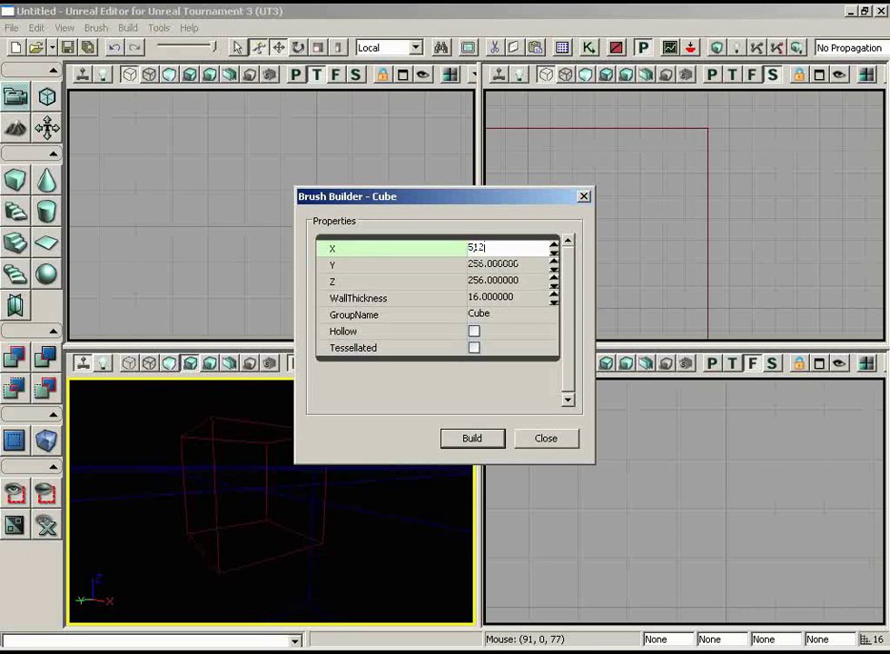
key(Tab)
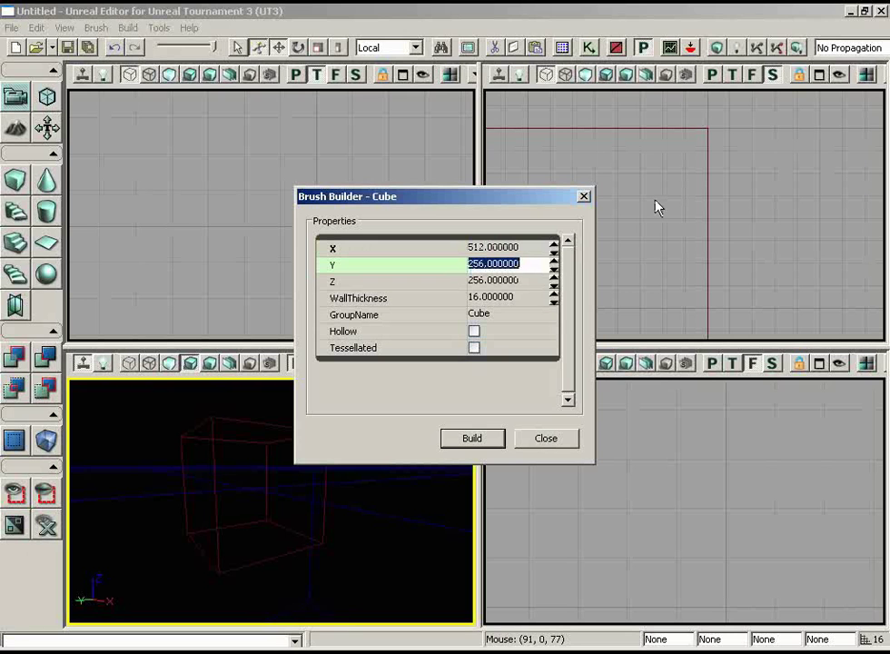
text(522)
key(Tab)
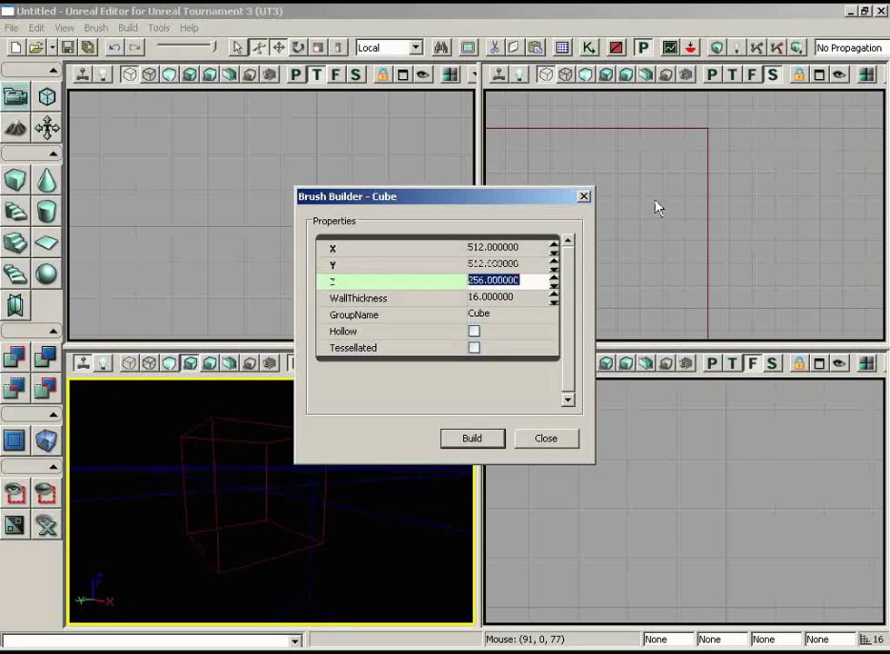
key(shift+Tab)
key(shift+Tab)
key(Tab)
key(Tab)
key(shift+Tab)
key(shift+Tab)
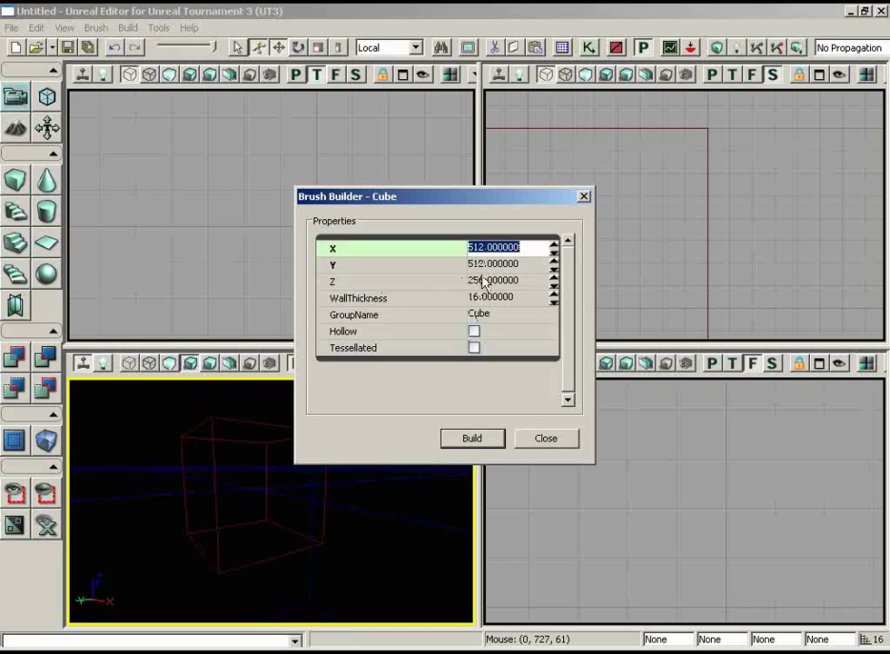
click(472, 442)
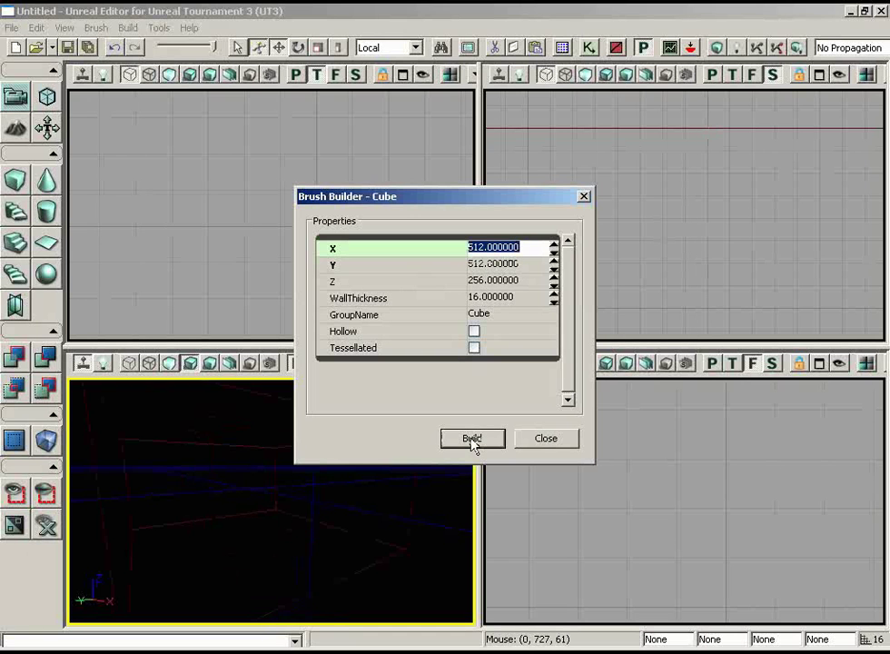
click(542, 440)
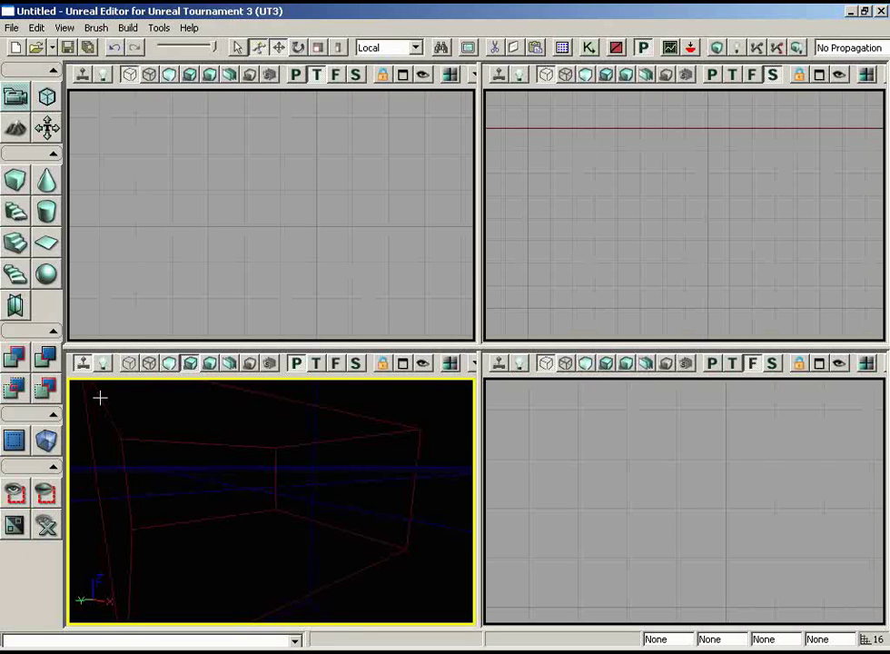
Apply CSG Subtract to carve the room and switch the perspective view to Unlit
click(45, 358)
click(171, 365)
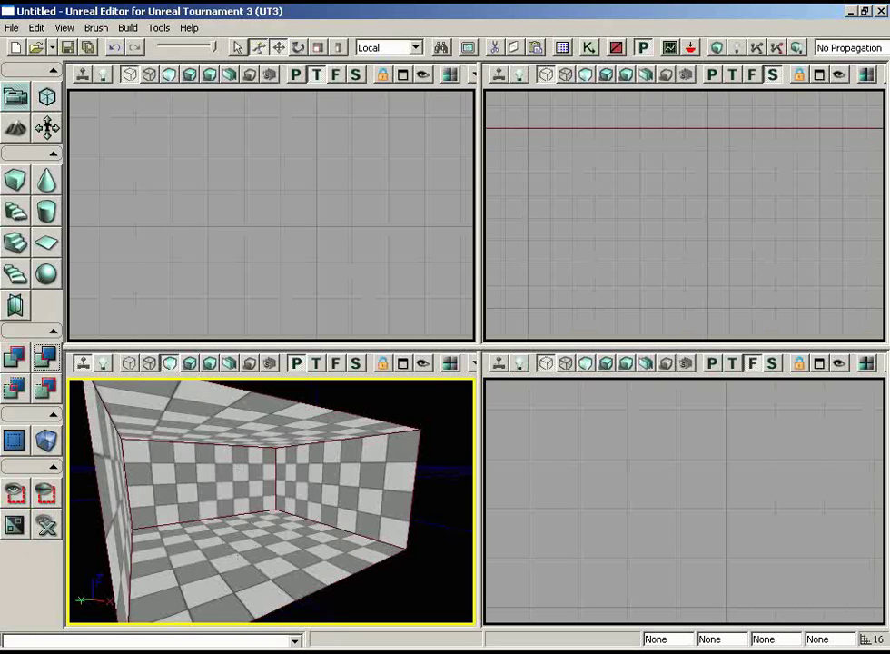
Add a PointLight on the floor, switch to Lit view, and lift the light upward
click(243, 542)
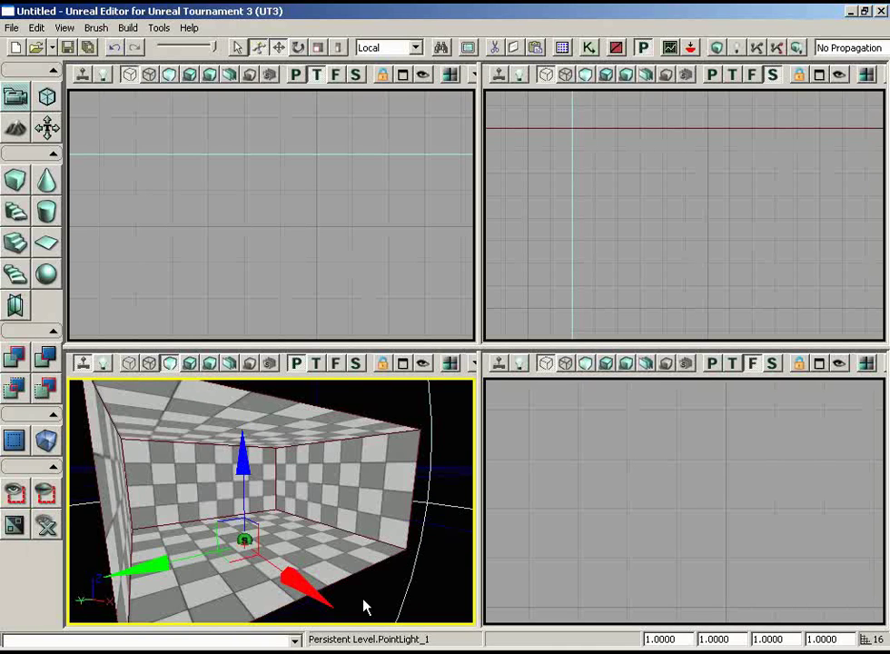
click(191, 364)
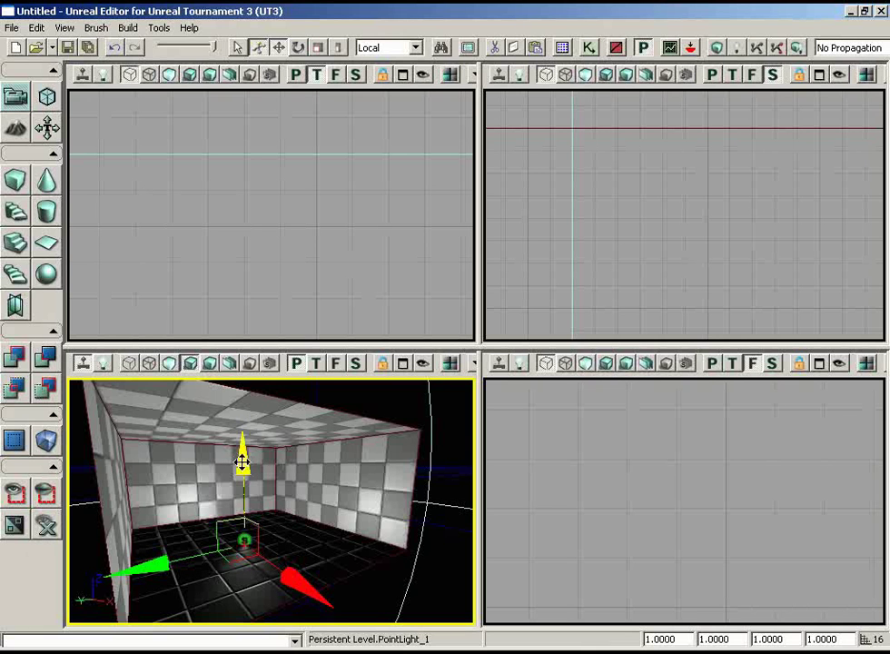
drag(241, 462, 242, 385)
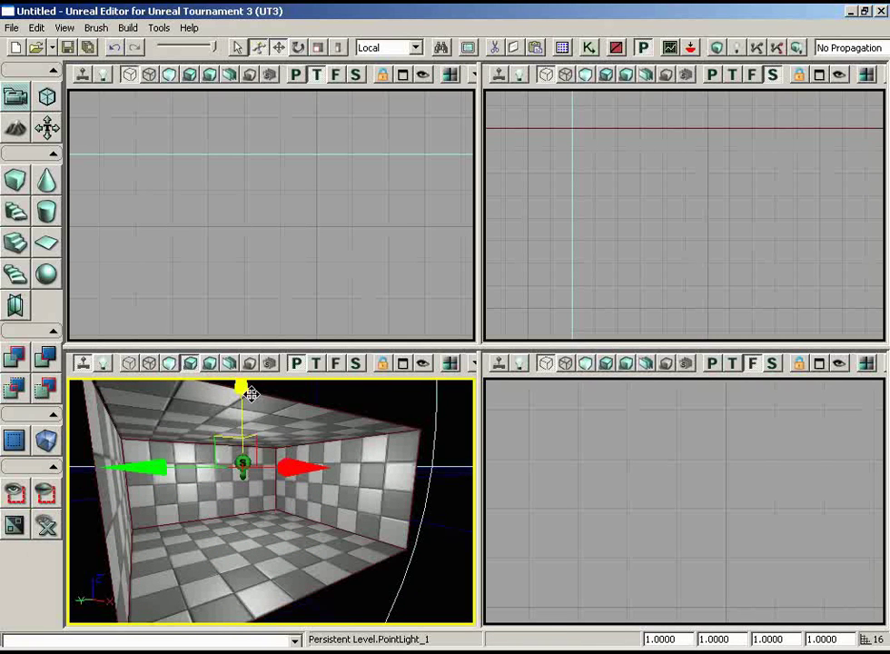
drag(172, 540, 254, 545)
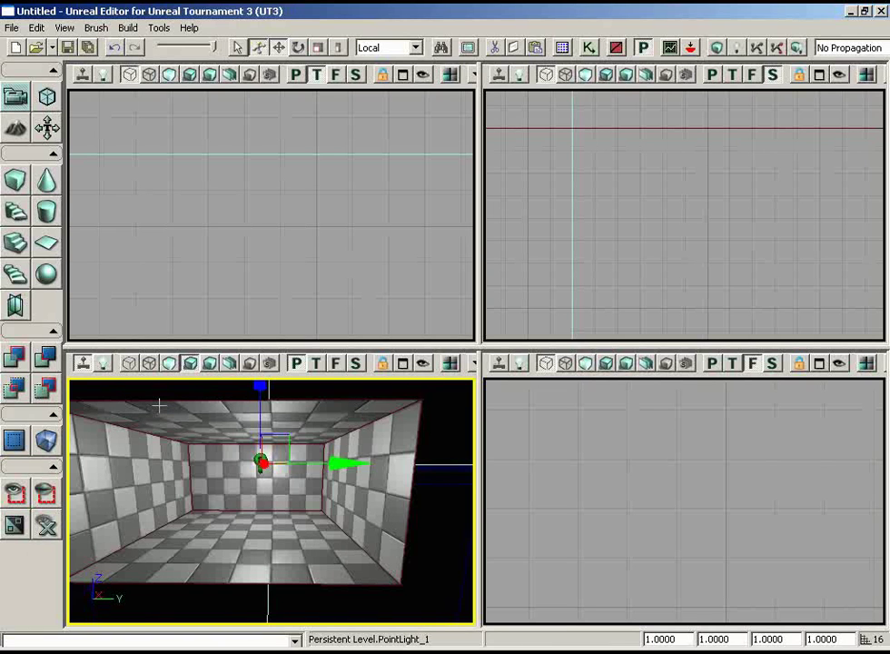
Maximize the perspective viewport and turn the camera to frame the lit room
click(403, 364)
right_drag(578, 381, 517, 350)
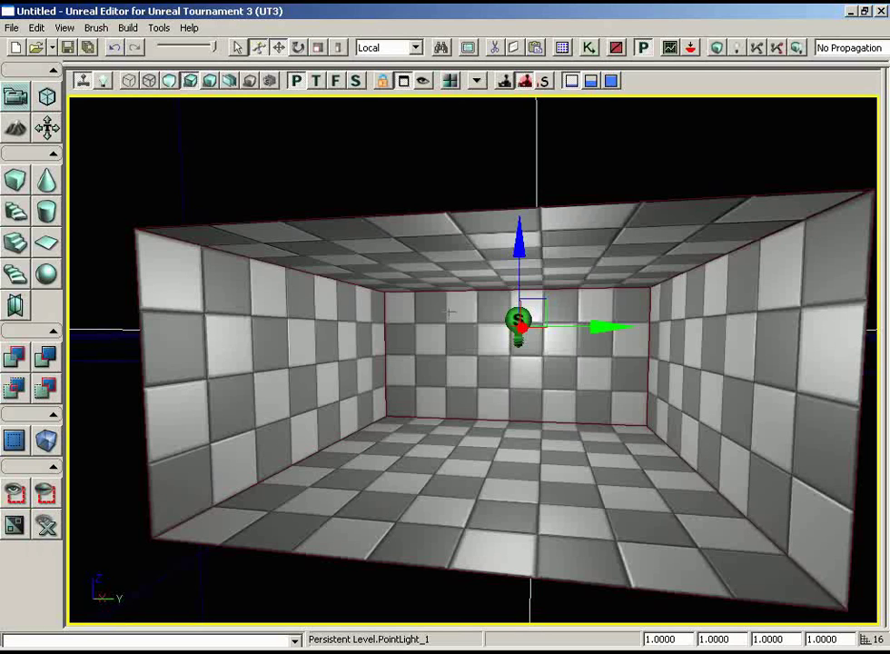
Open the Generic Browser and move its window higher over the viewport
click(563, 51)
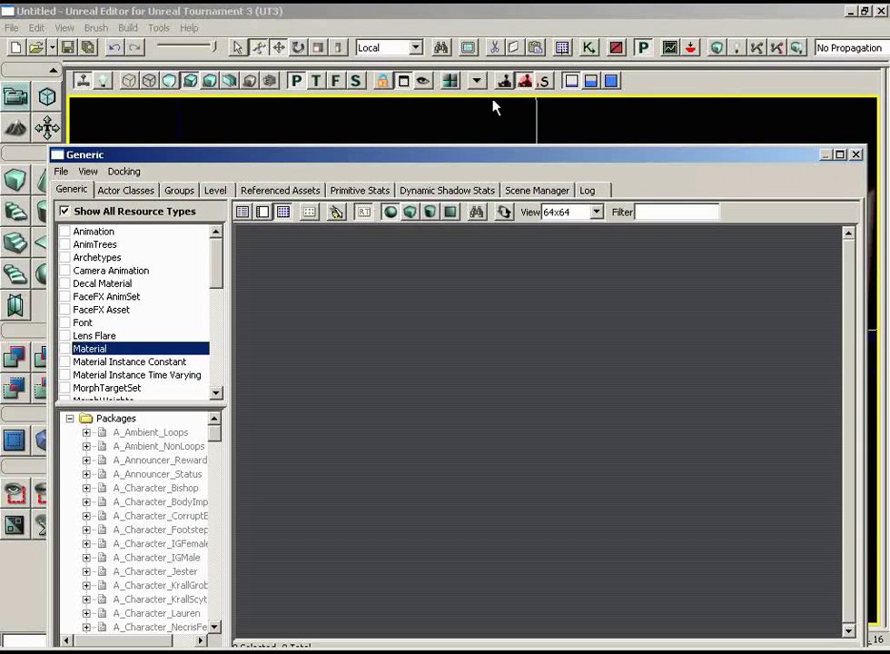
drag(433, 155, 434, 109)
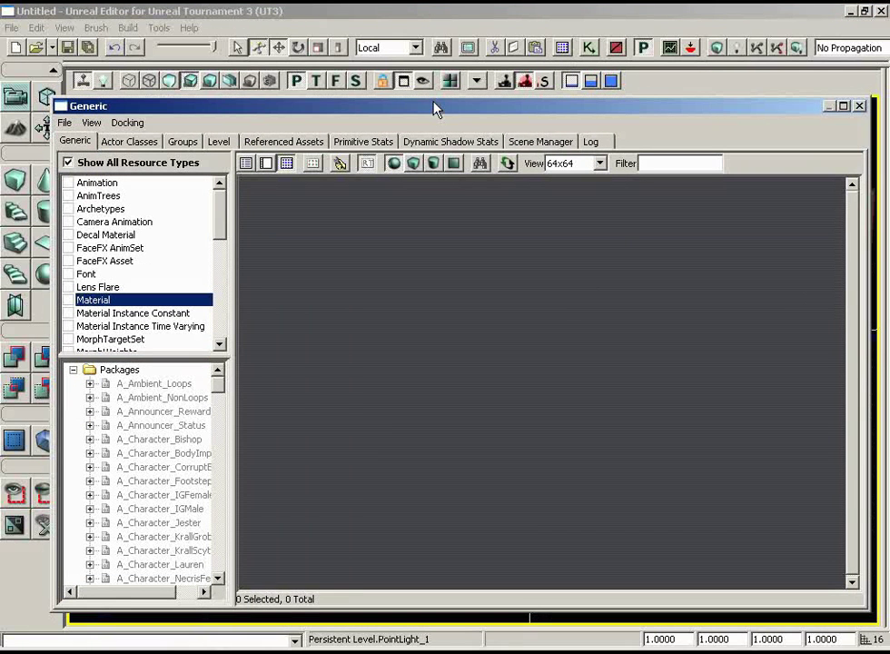